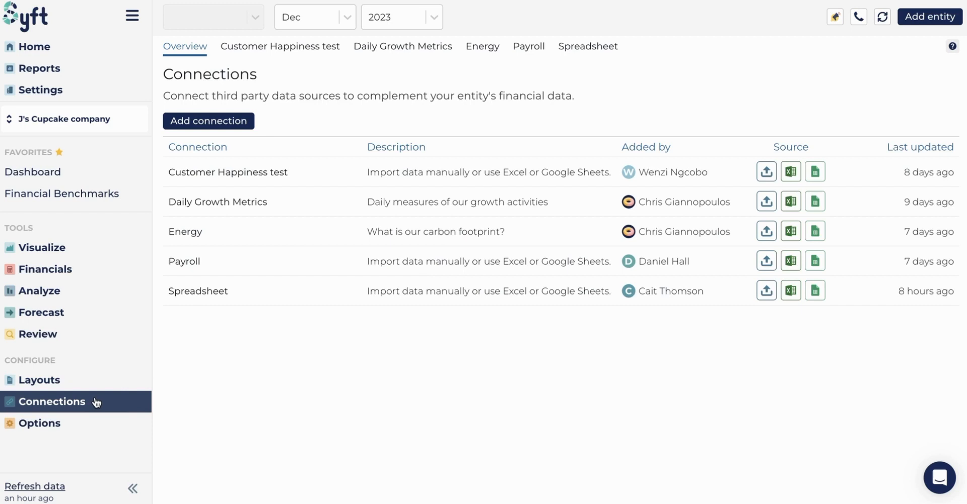
# Start adding a connection and review the data source categories from Payroll through Communication
pyautogui.click(208, 120)
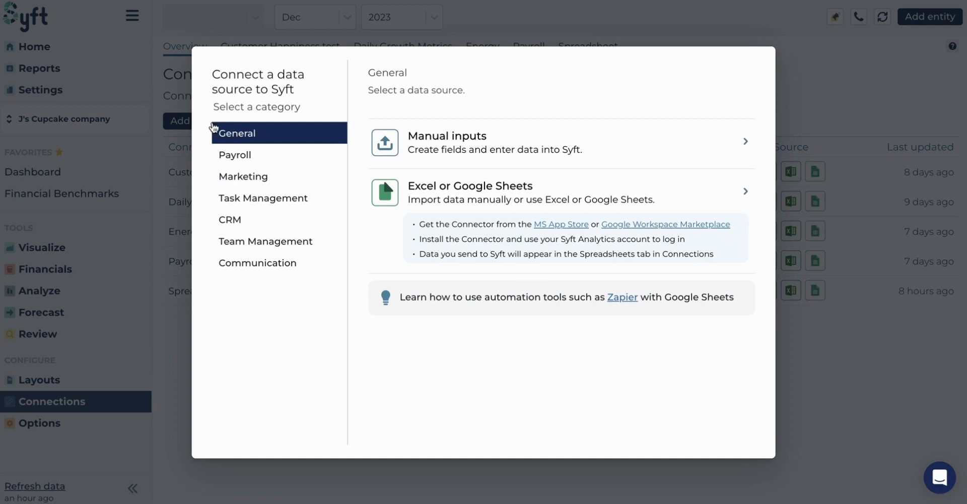
pyautogui.click(257, 173)
pyautogui.click(251, 157)
pyautogui.click(251, 176)
pyautogui.click(252, 199)
pyautogui.click(248, 220)
pyautogui.click(263, 246)
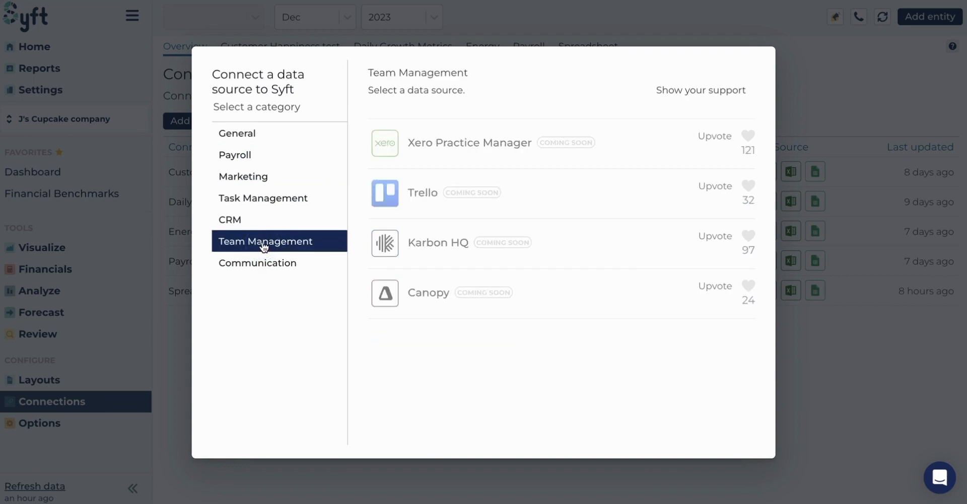
pyautogui.click(267, 268)
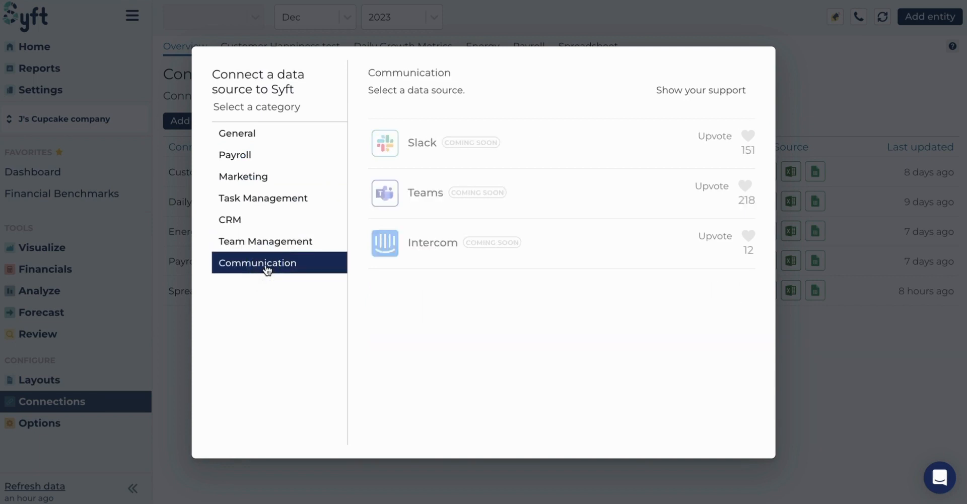
# Create a General manual-inputs connection from scratch instead of using a template
pyautogui.click(265, 138)
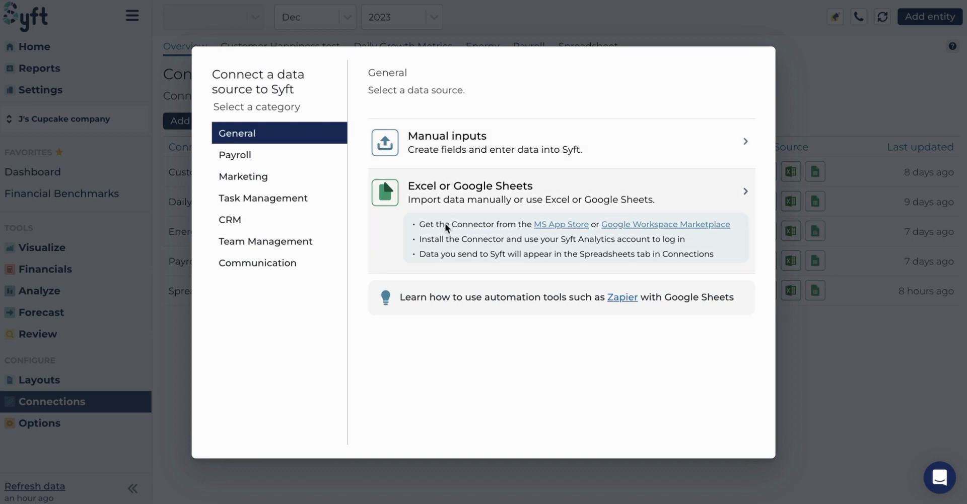
pyautogui.click(448, 162)
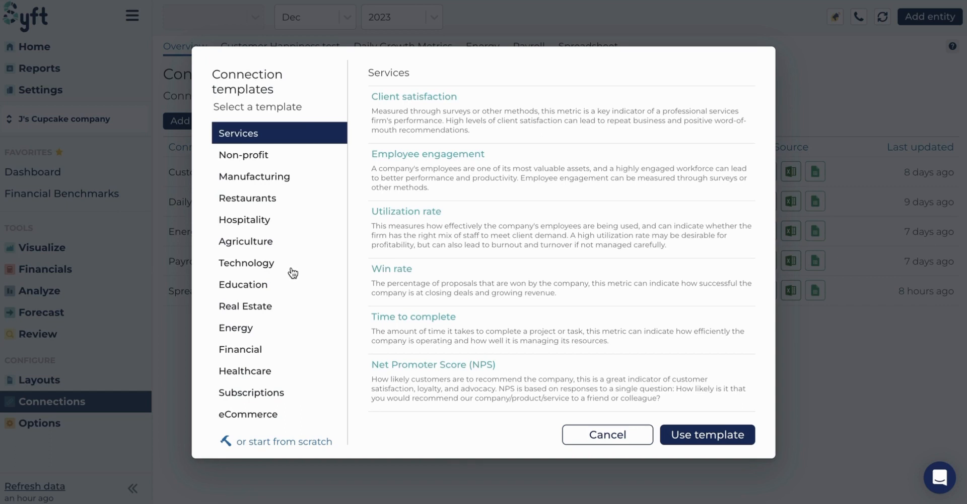
pyautogui.click(283, 443)
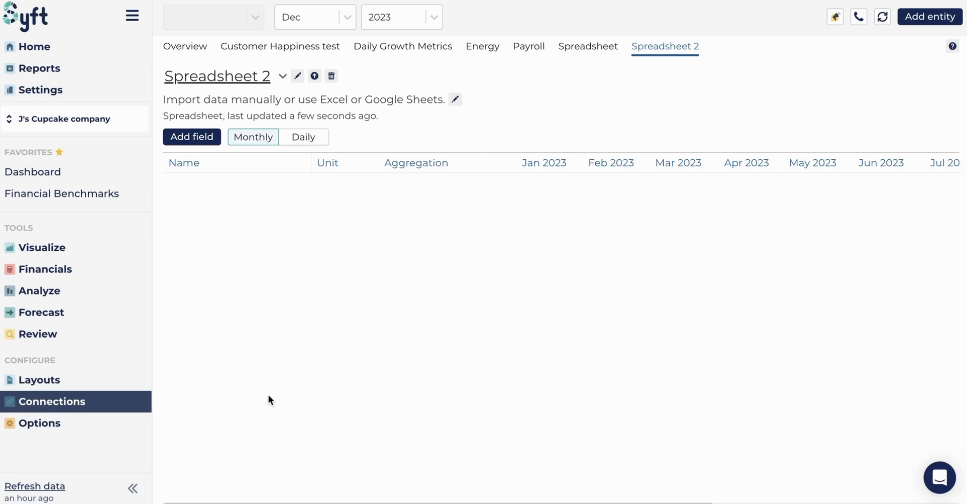
# Add a field to the new spreadsheet connection and name it Sales Budget
pyautogui.click(197, 135)
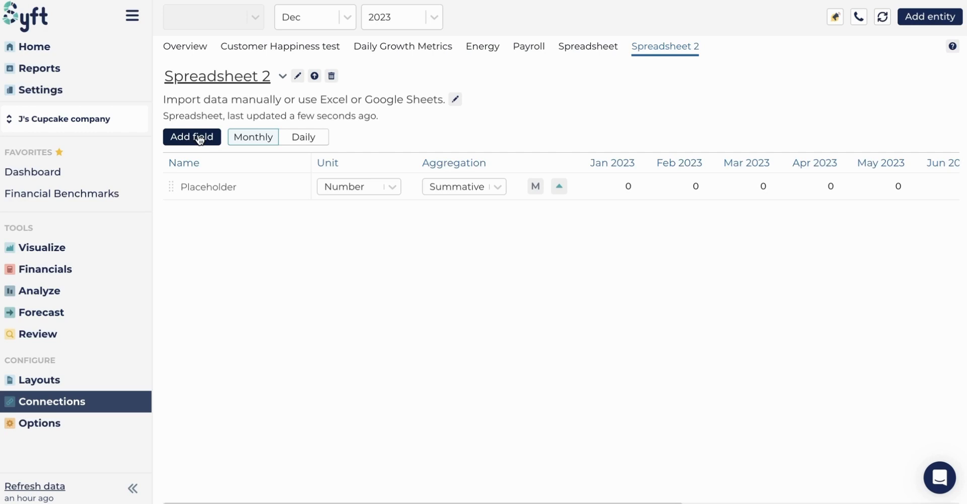
pyautogui.click(276, 187)
pyautogui.press('BackSpace')
pyautogui.press('BackSpace')
pyautogui.press('BackSpace')
pyautogui.press('BackSpace')
pyautogui.press('BackSpace')
pyautogui.press('BackSpace')
pyautogui.press('BackSpace')
pyautogui.press('BackSpace')
pyautogui.press('BackSpace')
pyautogui.press('BackSpace')
pyautogui.press('BackSpace')
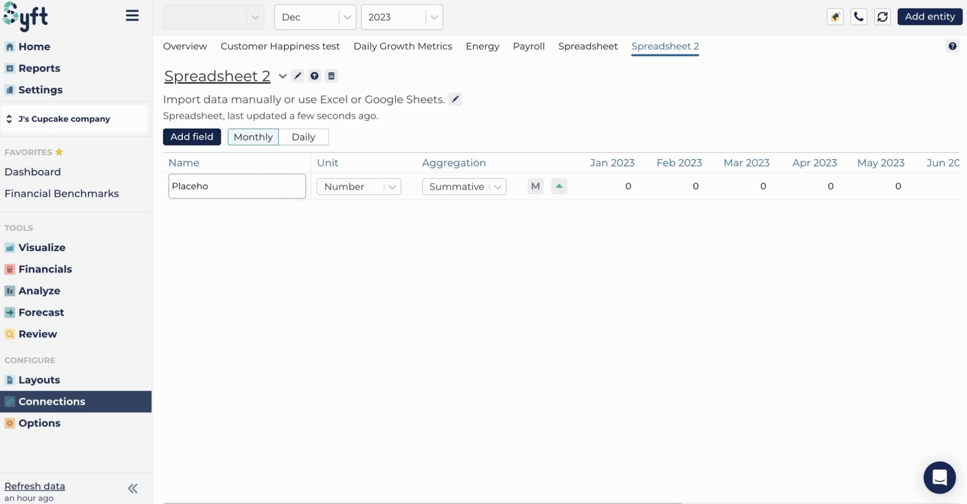
pyautogui.write('Sales Budget')
pyautogui.press('Return')
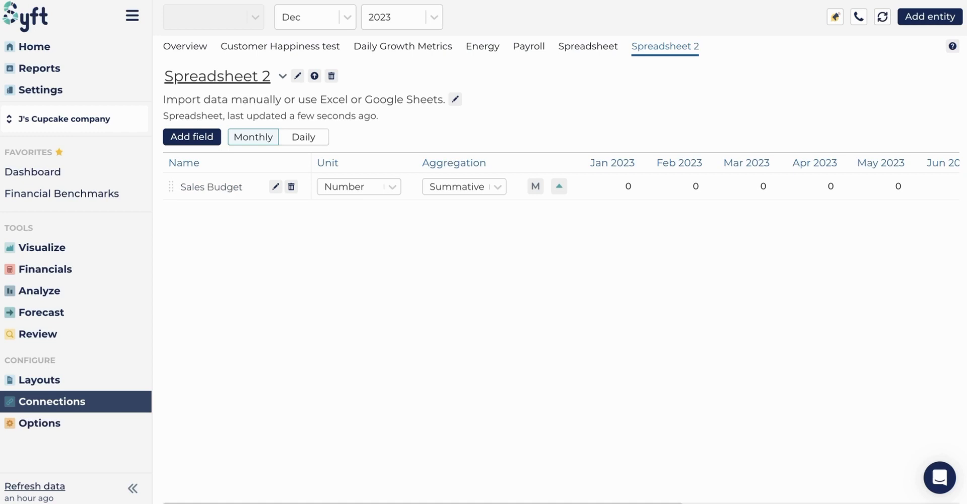
# Set the Sales Budget field's unit to Currency and its aggregation to Average
pyautogui.click(373, 191)
pyautogui.click(355, 240)
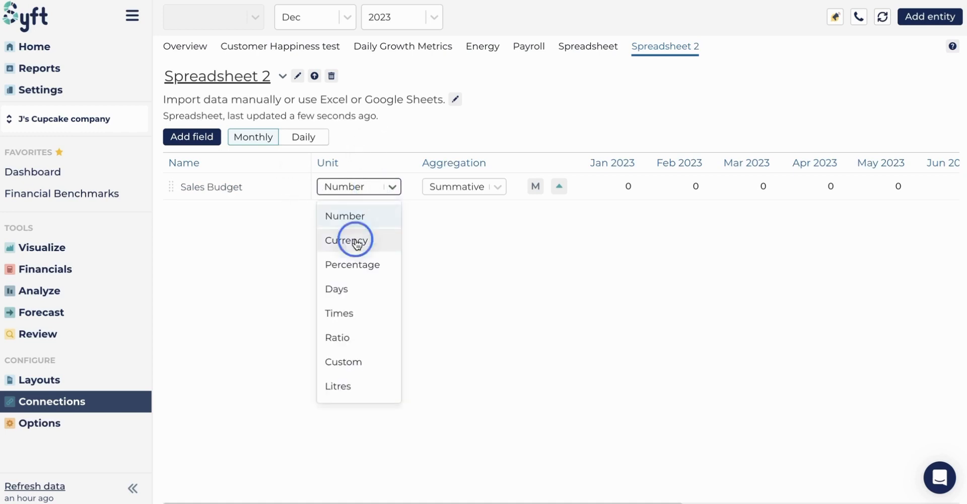
pyautogui.click(468, 191)
pyautogui.click(450, 237)
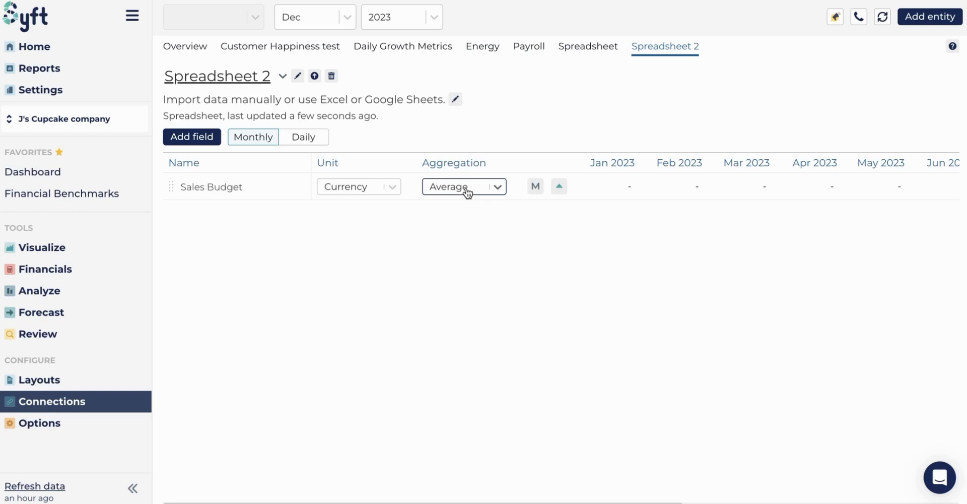
# In the daily view, mark an increase in Sales Budget as unfavorable and set its aggregation to Minimum
pyautogui.click(310, 146)
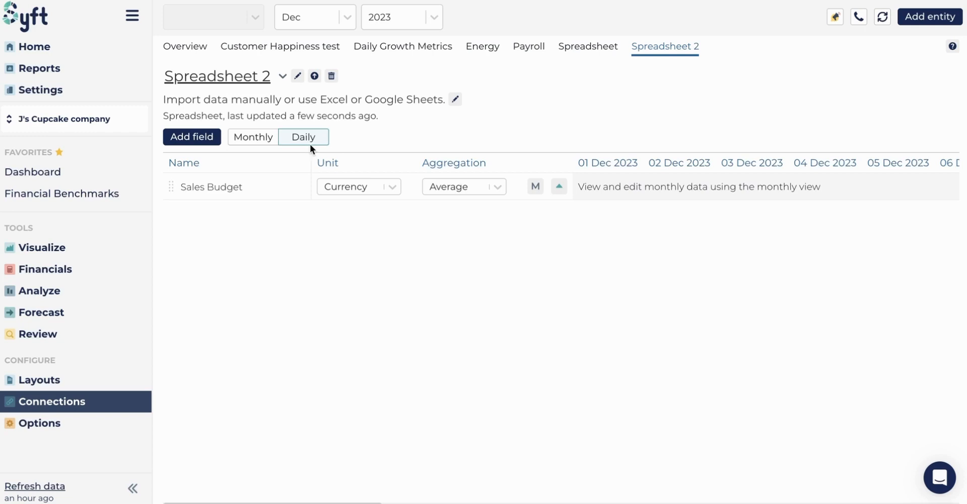
pyautogui.click(561, 189)
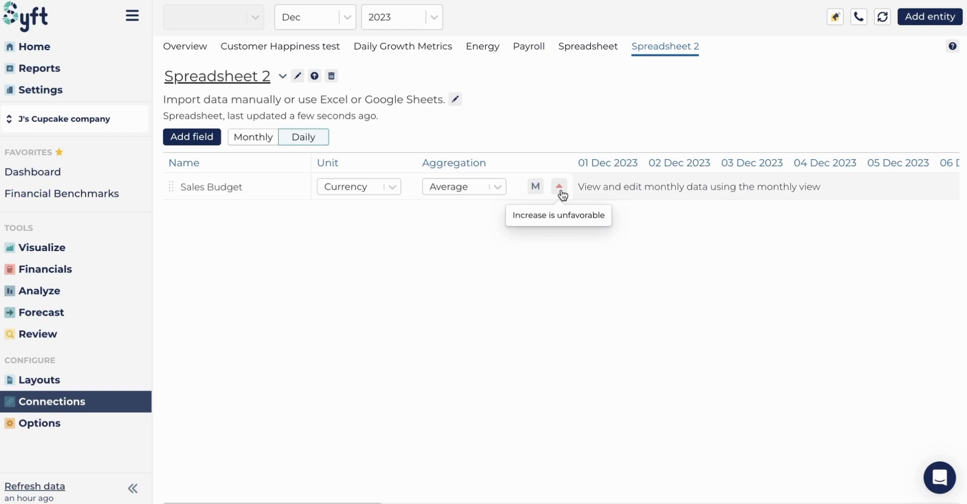
pyautogui.click(479, 187)
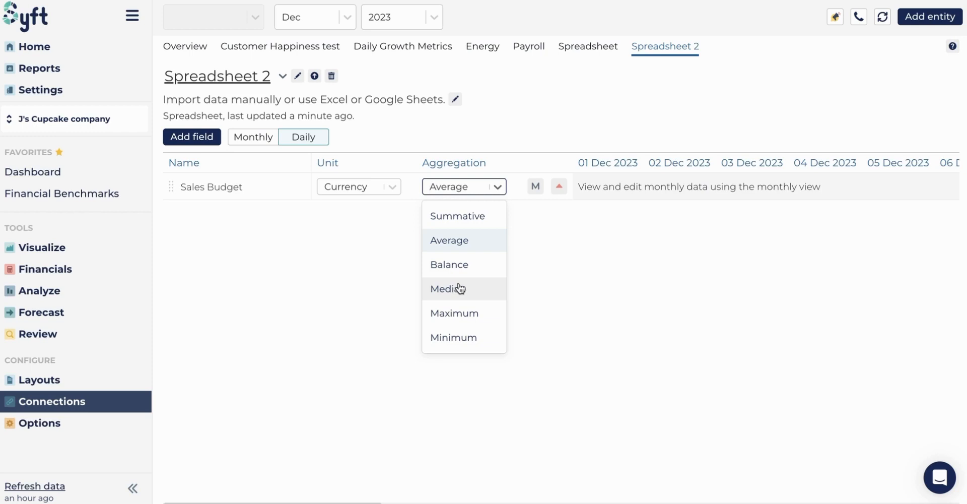
pyautogui.click(455, 337)
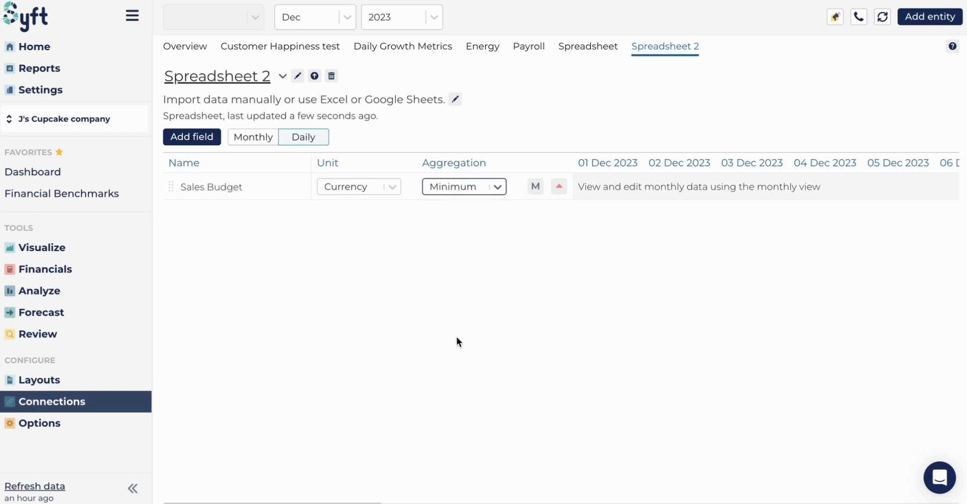